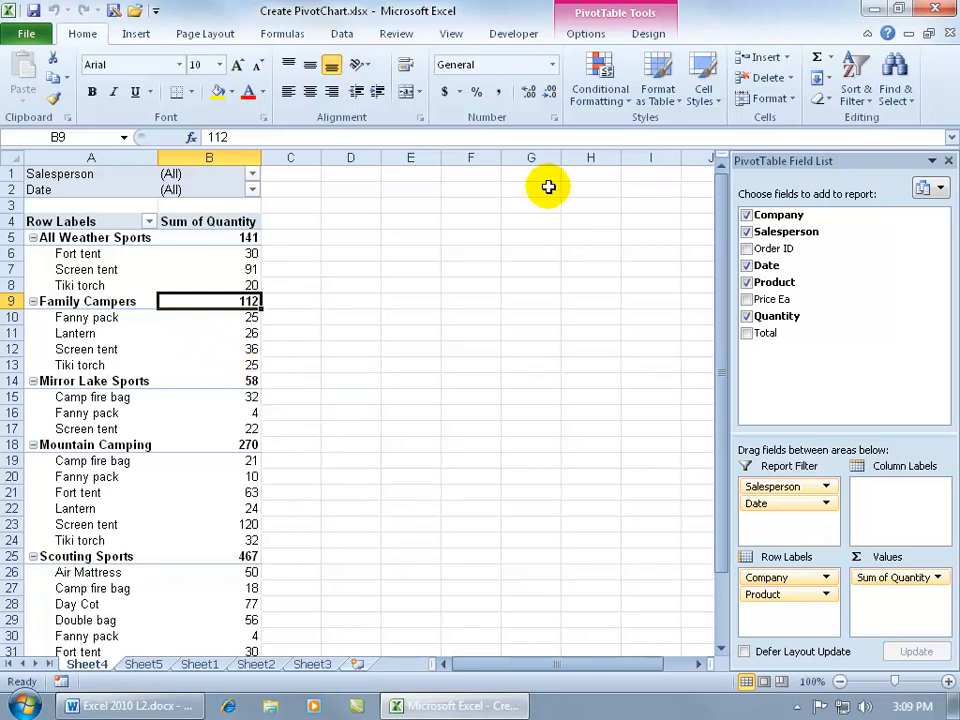
# Step: Insert a clustered column PivotChart based on the PivotTable on Sheet4
pyautogui.click(586, 34)
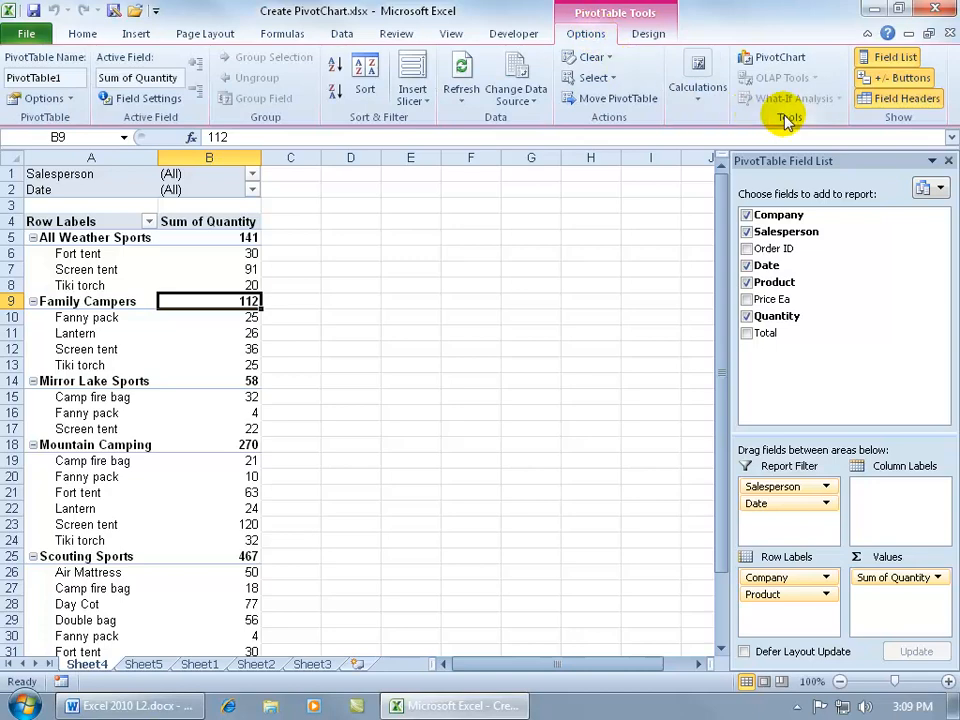
pyautogui.click(785, 58)
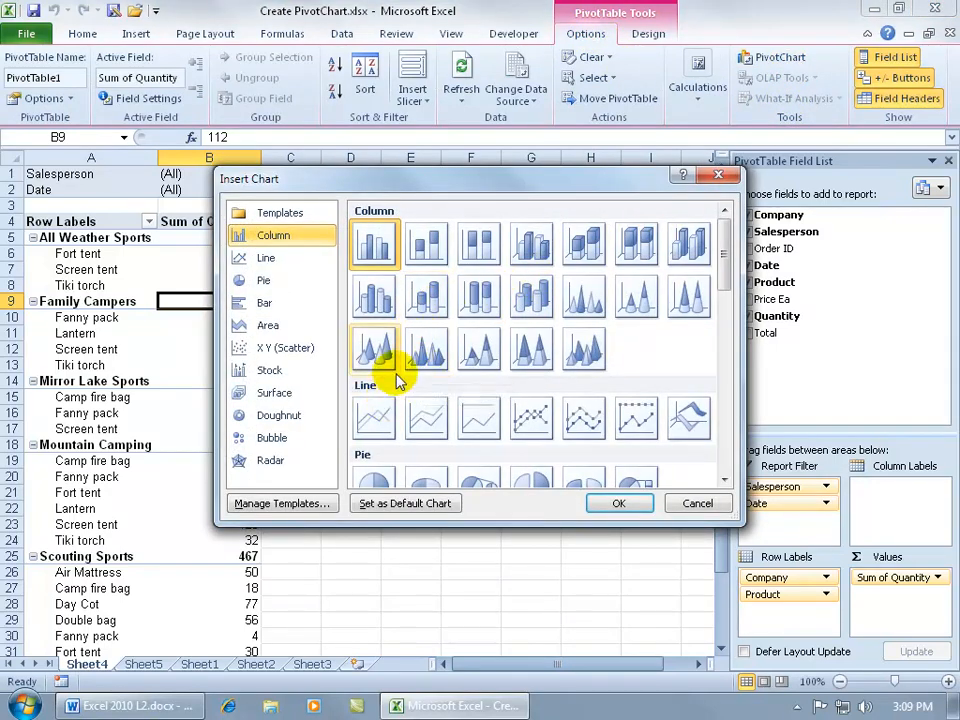
pyautogui.doubleClick(373, 243)
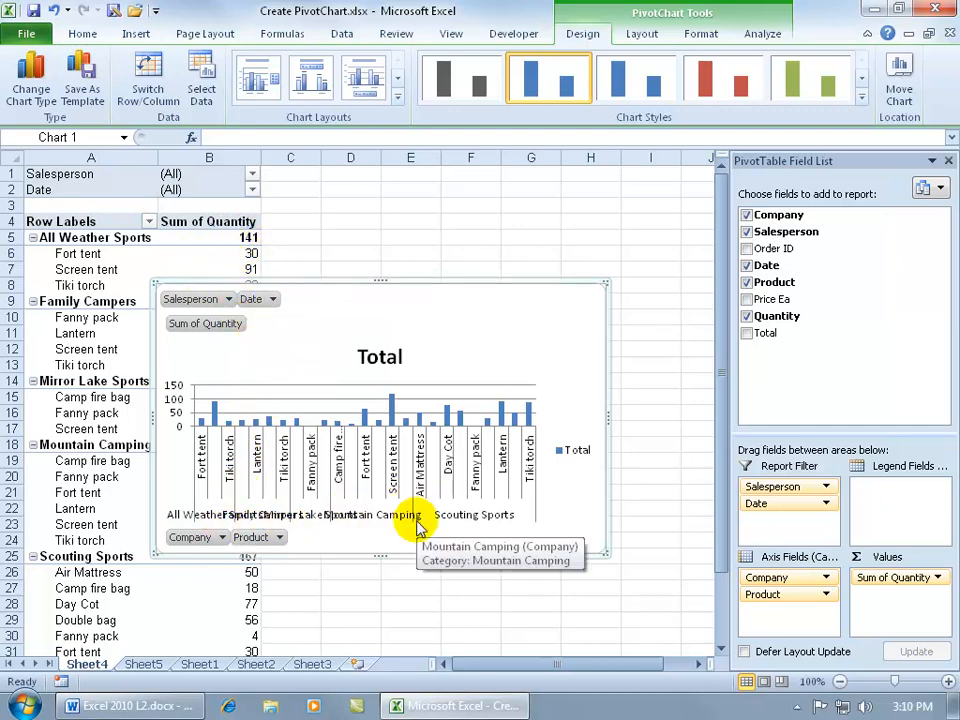
# Step: Filter the PivotChart's Salesperson field to show only the first listed salesperson
pyautogui.click(228, 299)
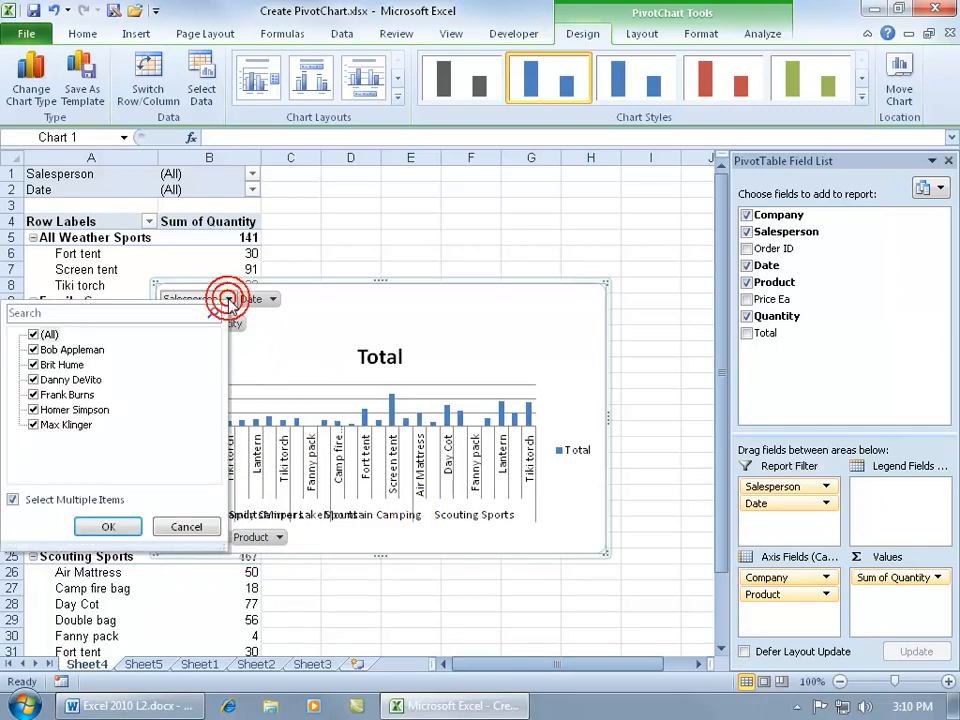
pyautogui.click(33, 335)
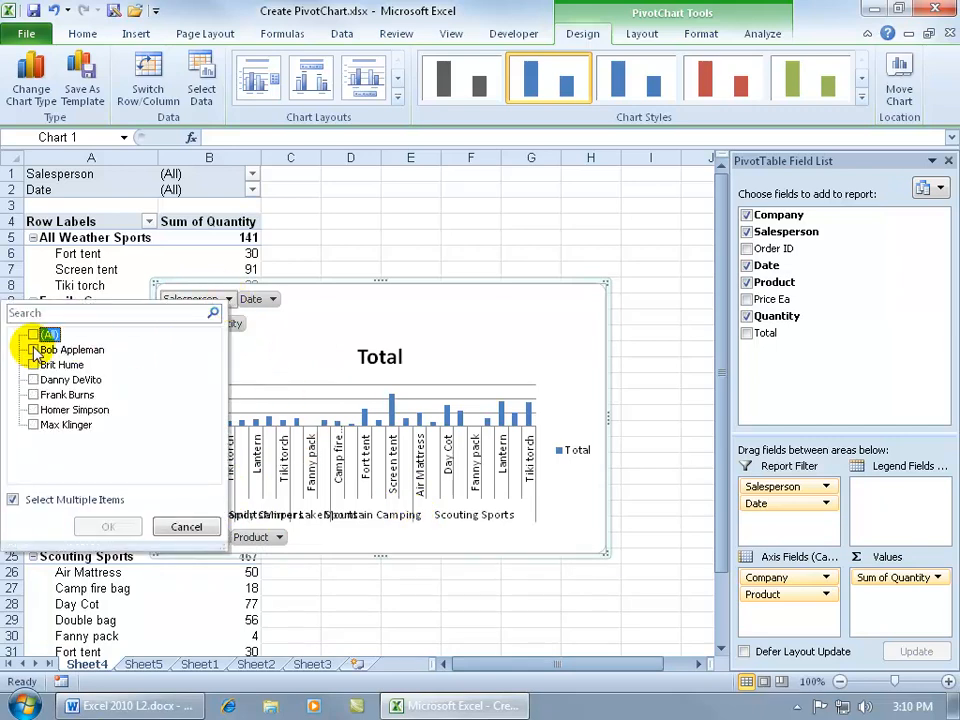
pyautogui.click(33, 350)
pyautogui.click(120, 524)
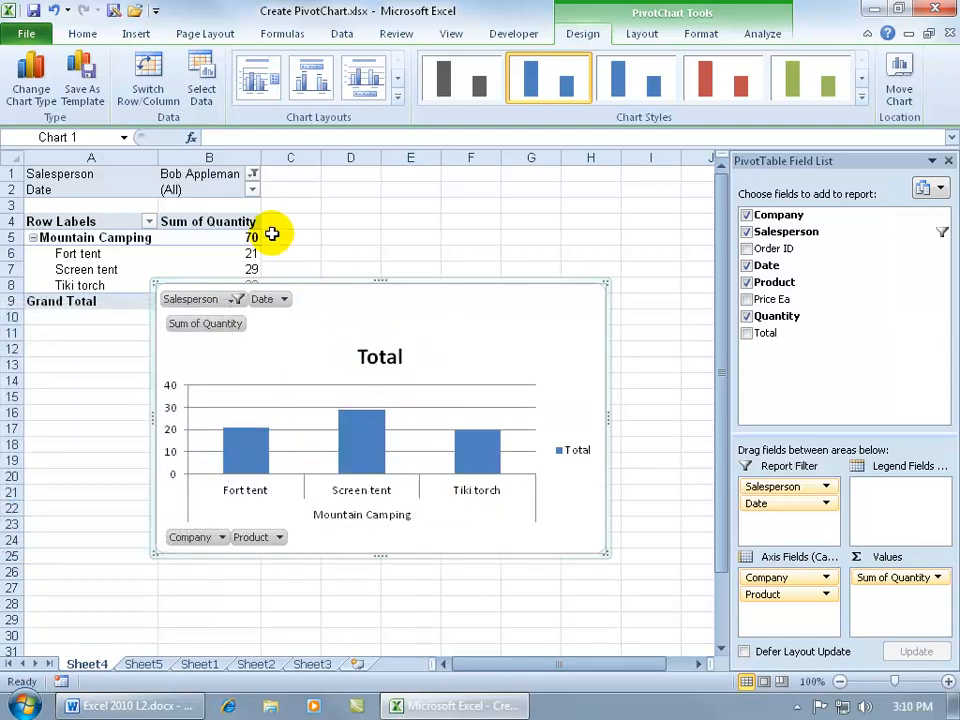
# Step: Reset the PivotTable's Salesperson report filter to (All)
pyautogui.click(253, 174)
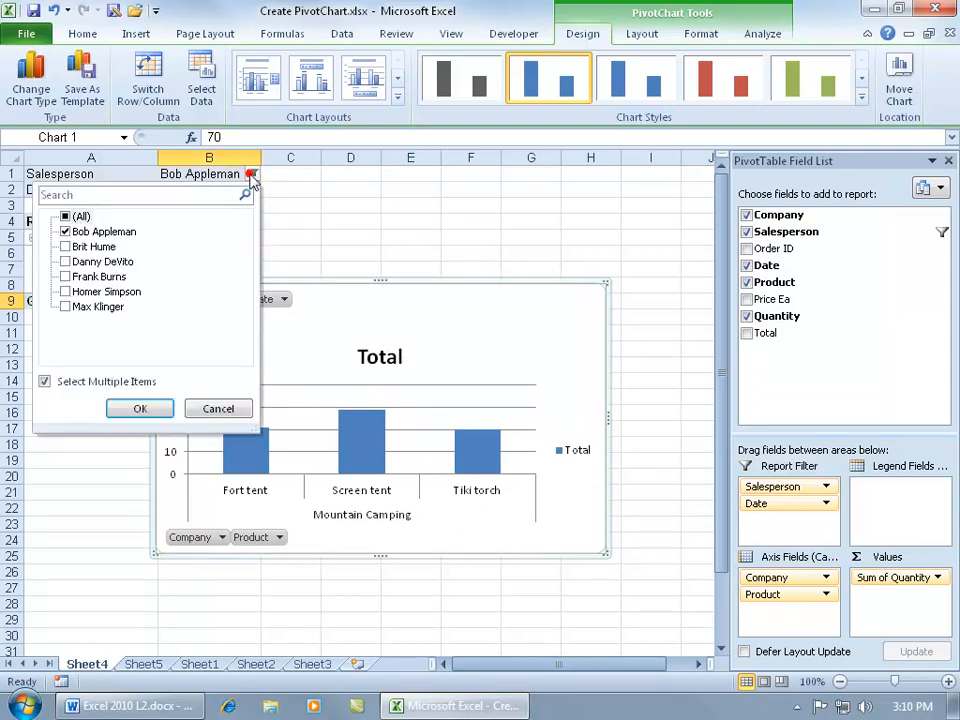
pyautogui.click(89, 218)
pyautogui.click(140, 408)
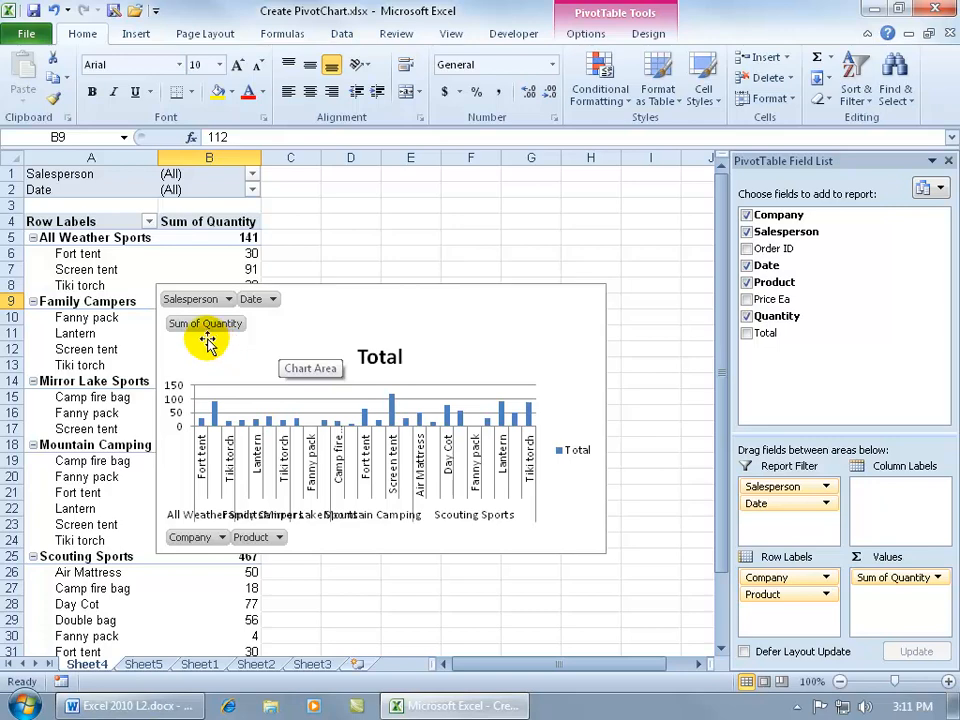
pyautogui.click(937, 578)
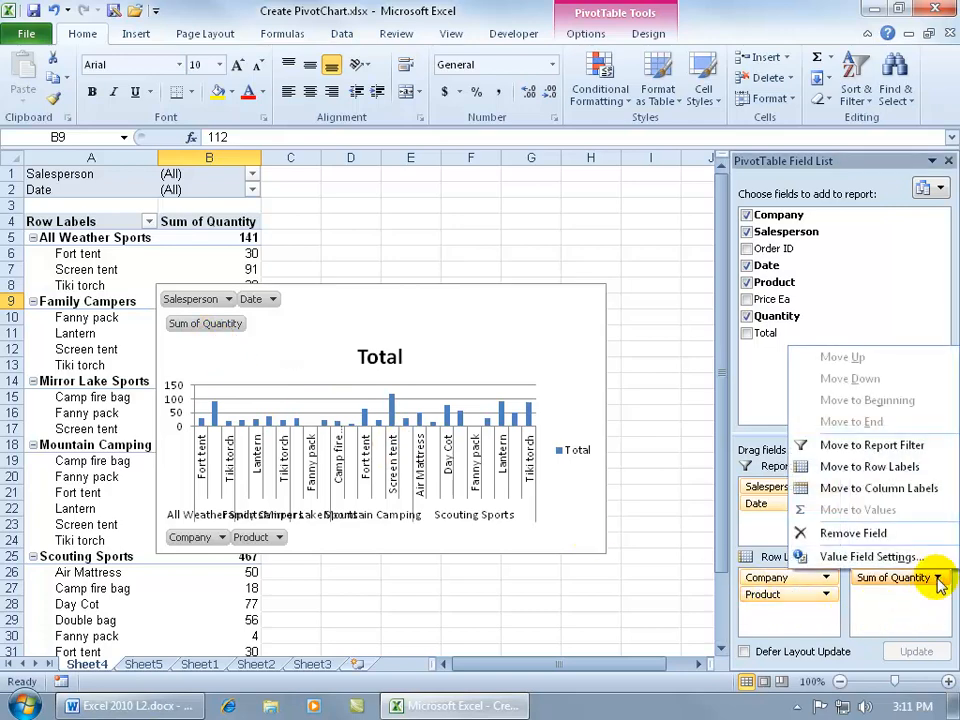
pyautogui.click(898, 558)
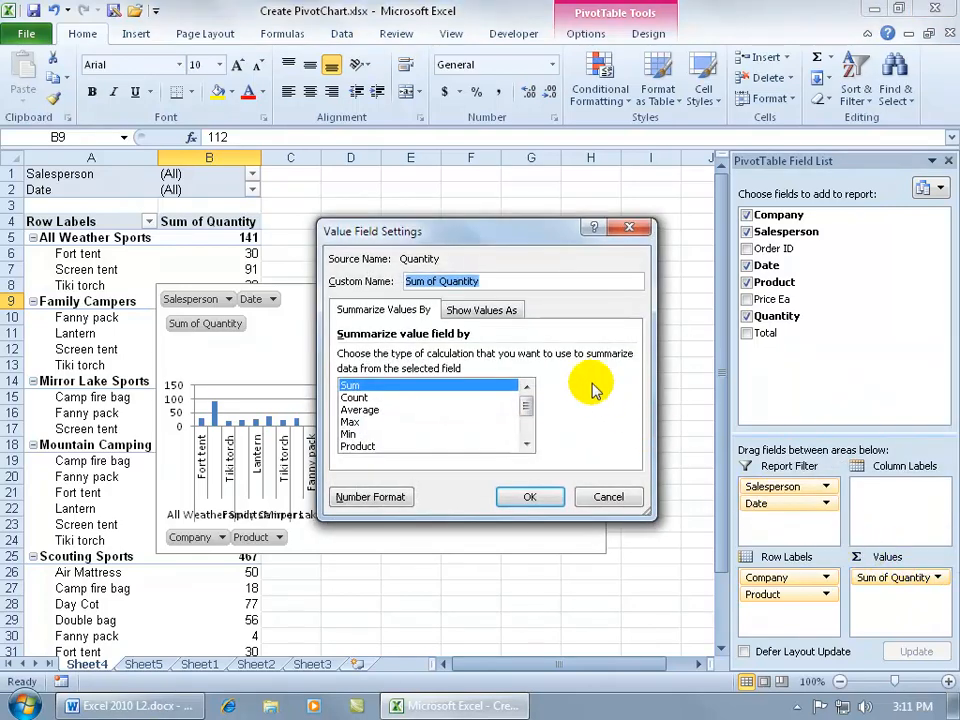
pyautogui.click(610, 499)
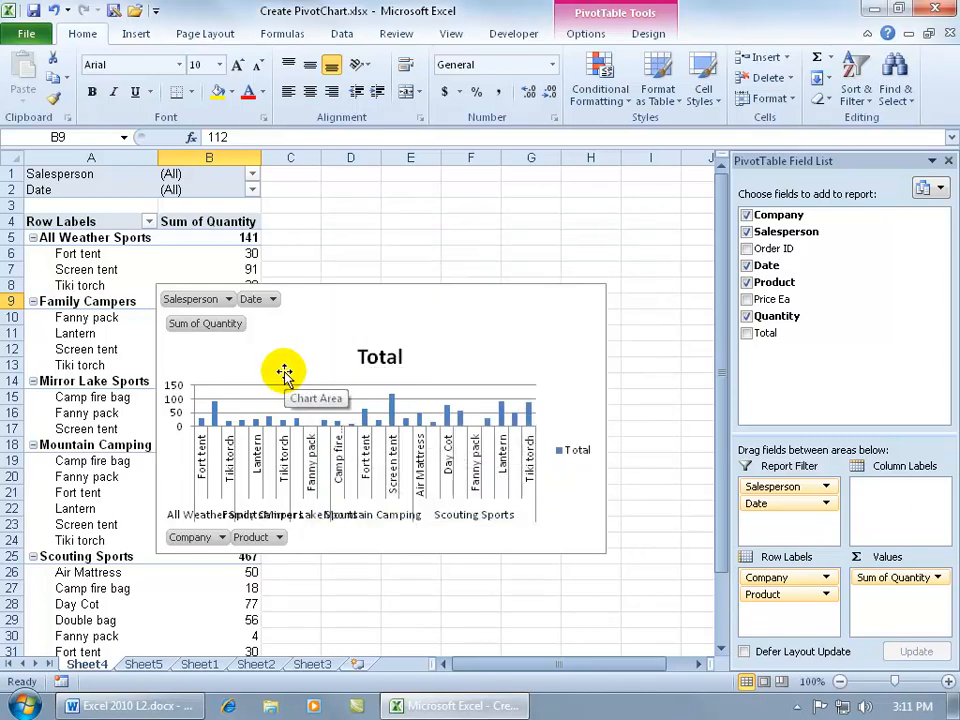
# Step: Summarize the PivotChart's Quantity values by Average, and enlarge the chart so its axis labels are readable
pyautogui.click(218, 330)
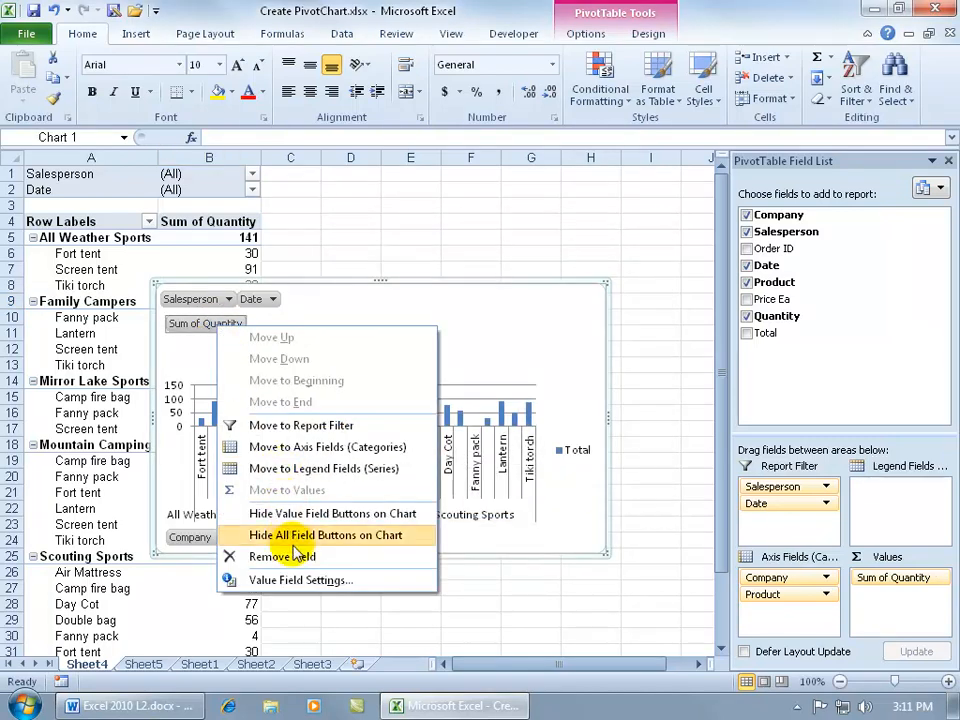
pyautogui.click(335, 580)
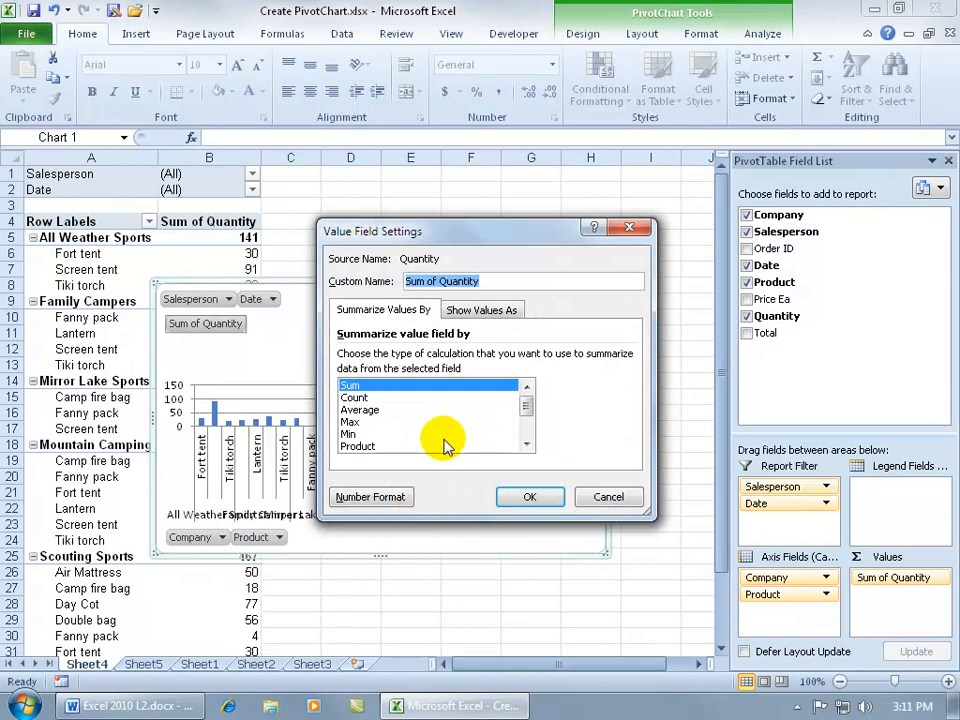
pyautogui.click(377, 412)
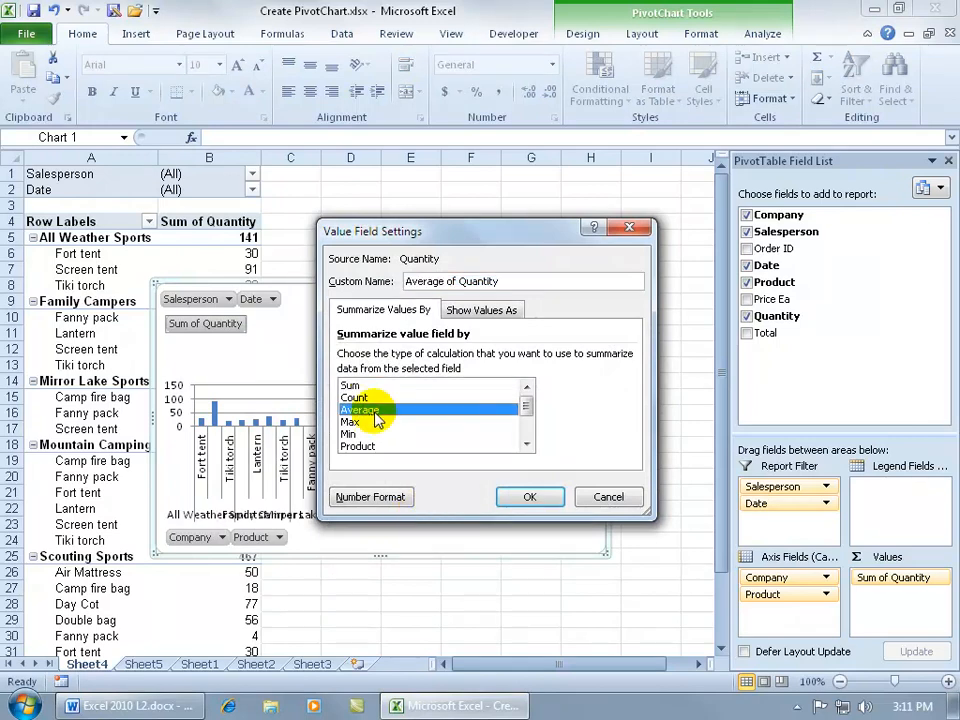
pyautogui.click(525, 497)
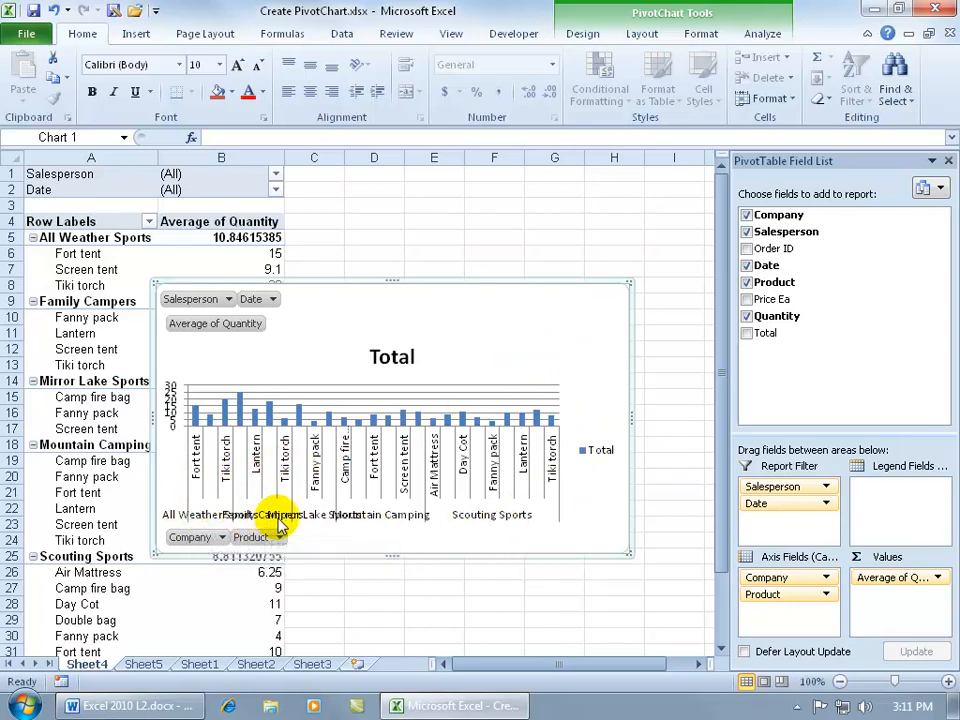
pyautogui.moveTo(627, 553); pyautogui.dragTo(674, 575)
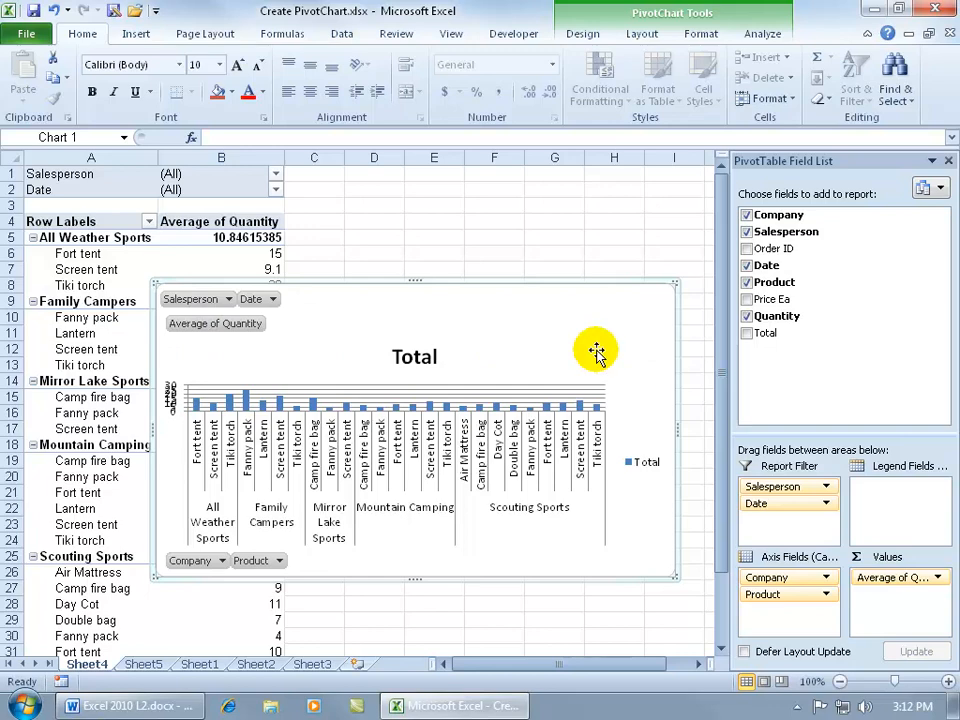
# Step: Create a PivotTable with PivotChart on a new worksheet from the data range Sheet1!$A$1:$H$109
pyautogui.click(212, 664)
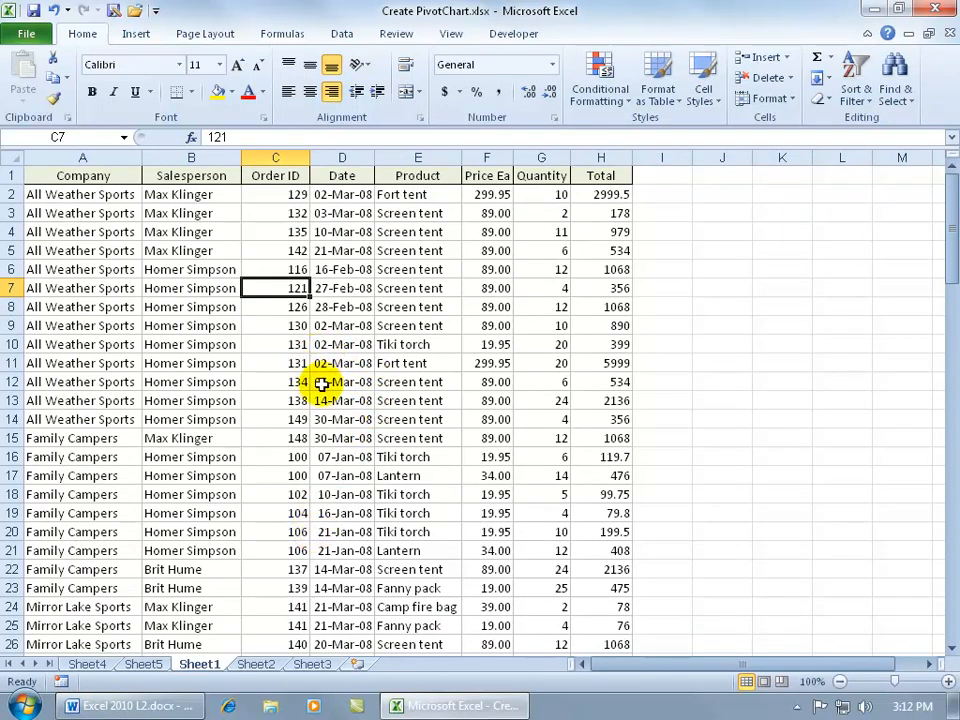
pyautogui.click(135, 33)
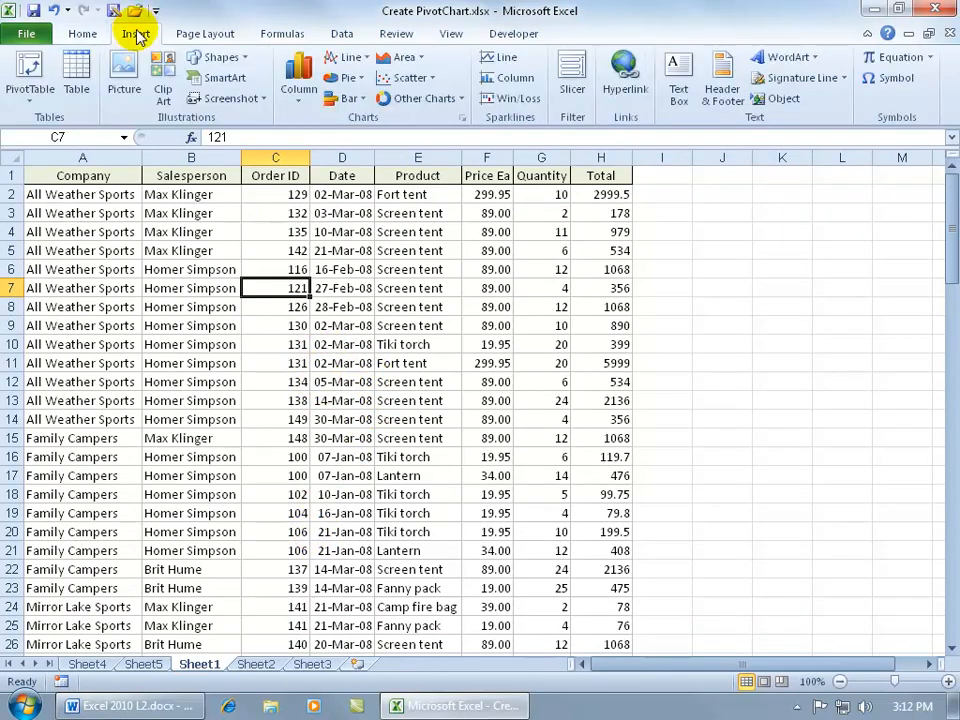
pyautogui.click(30, 95)
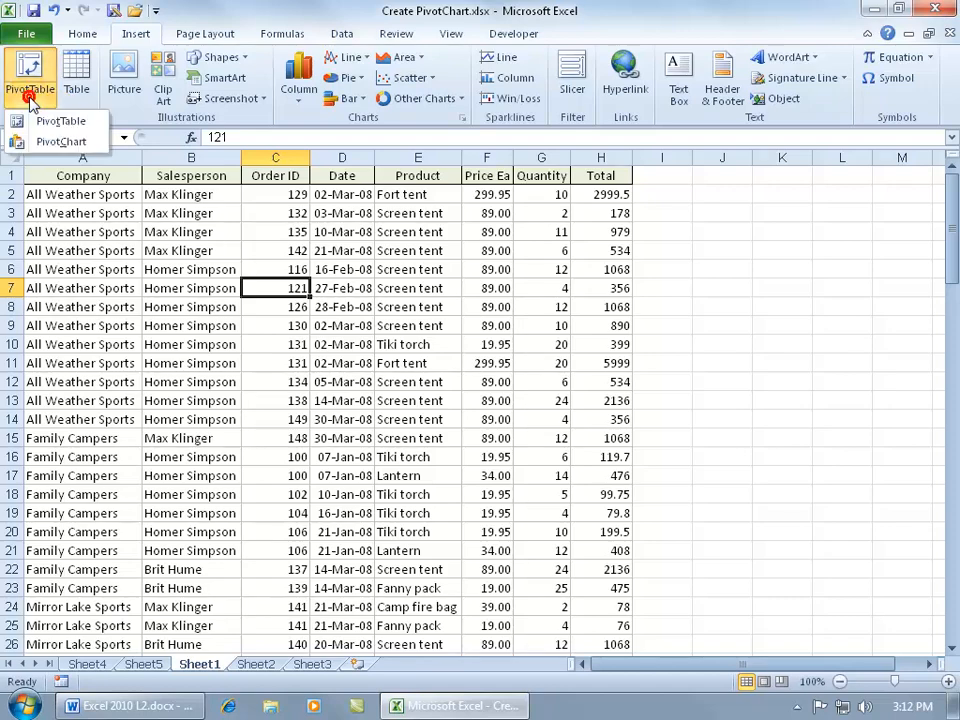
pyautogui.click(43, 144)
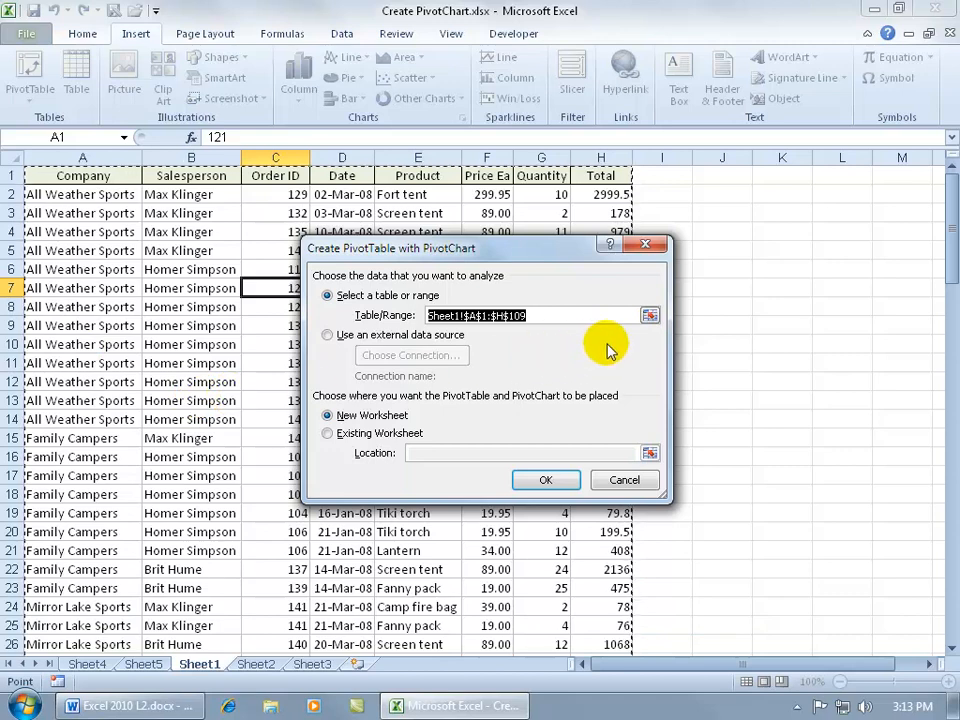
pyautogui.click(649, 315)
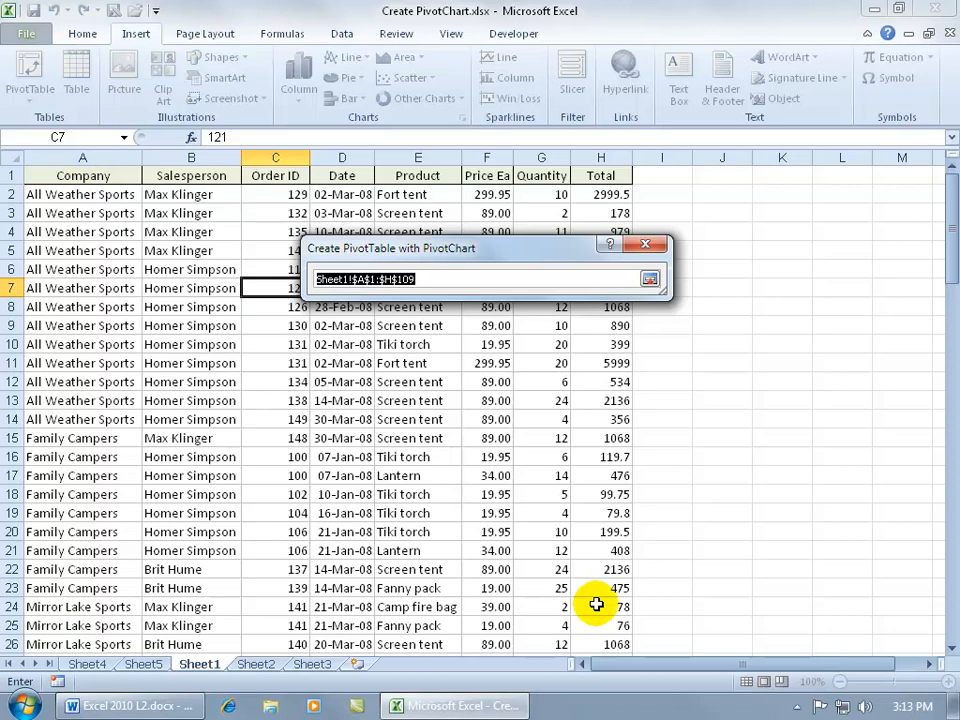
pyautogui.press('Return')
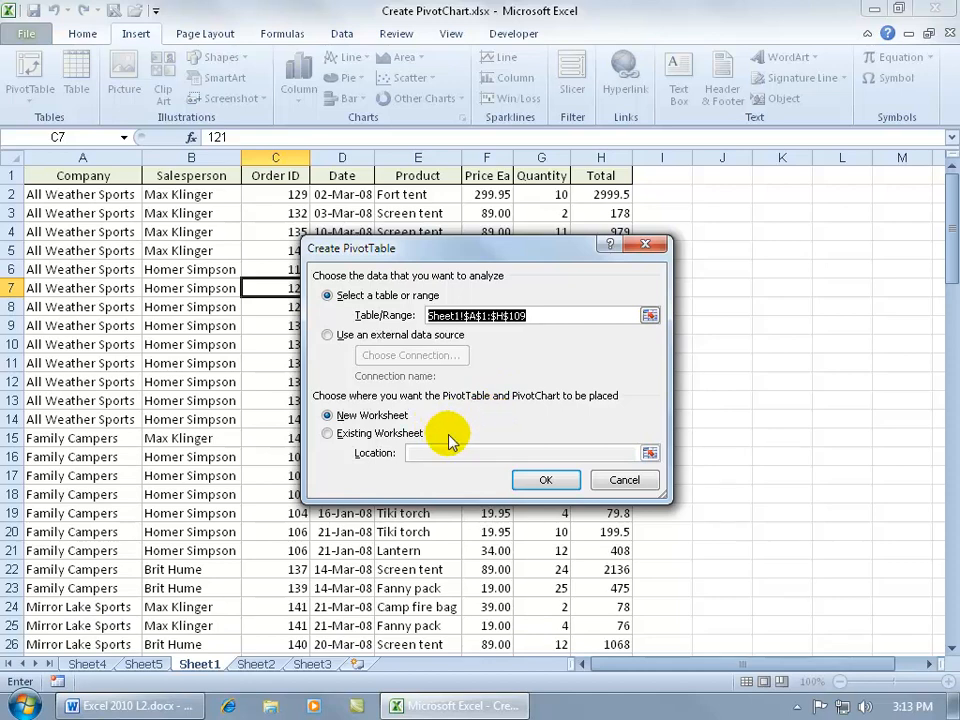
pyautogui.click(543, 478)
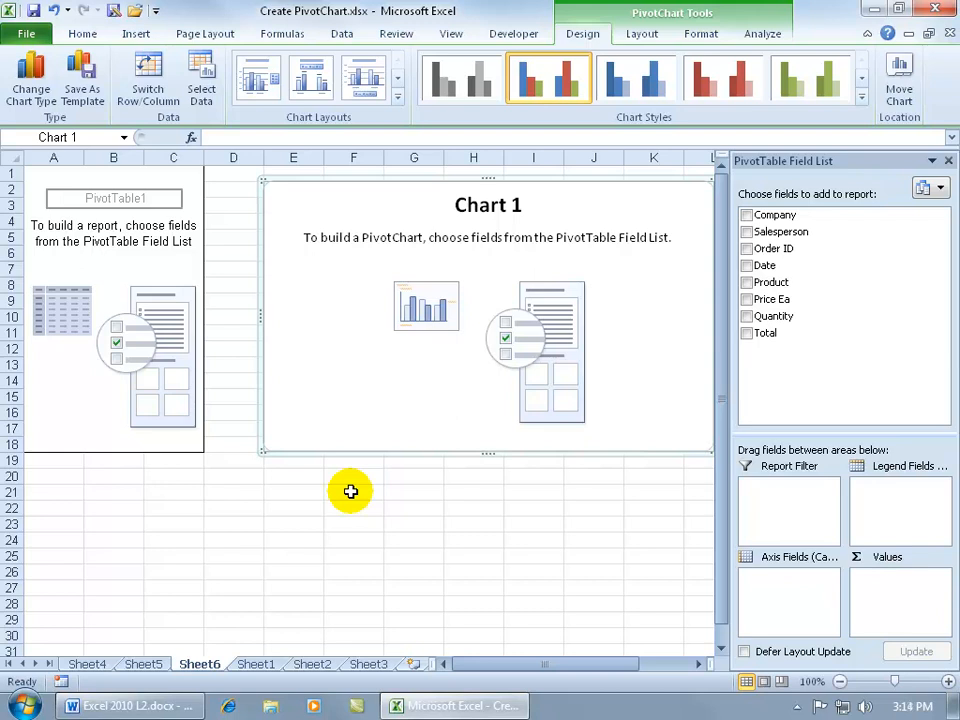
# Step: Lay out the new PivotChart with Salesperson above Company as axis fields, Quantity as summed values and Product as report filter
pyautogui.click(749, 216)
pyautogui.click(749, 232)
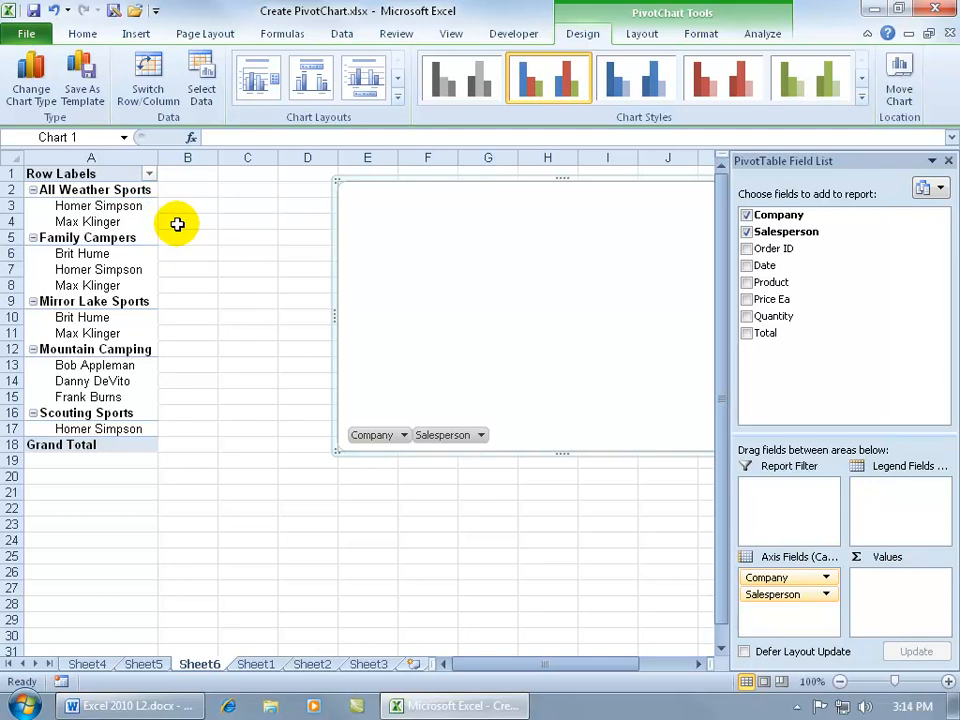
pyautogui.moveTo(821, 598); pyautogui.dragTo(797, 570)
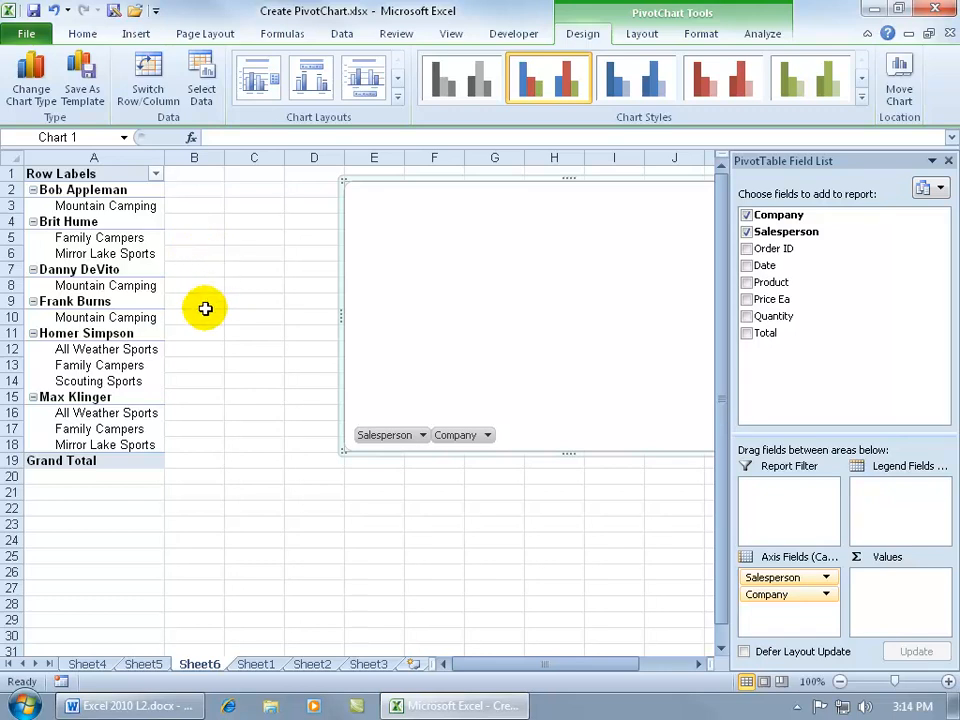
pyautogui.moveTo(787, 317)
pyautogui.mouseDown()
pyautogui.moveTo(896, 476)
pyautogui.moveTo(896, 588)
pyautogui.mouseUp()
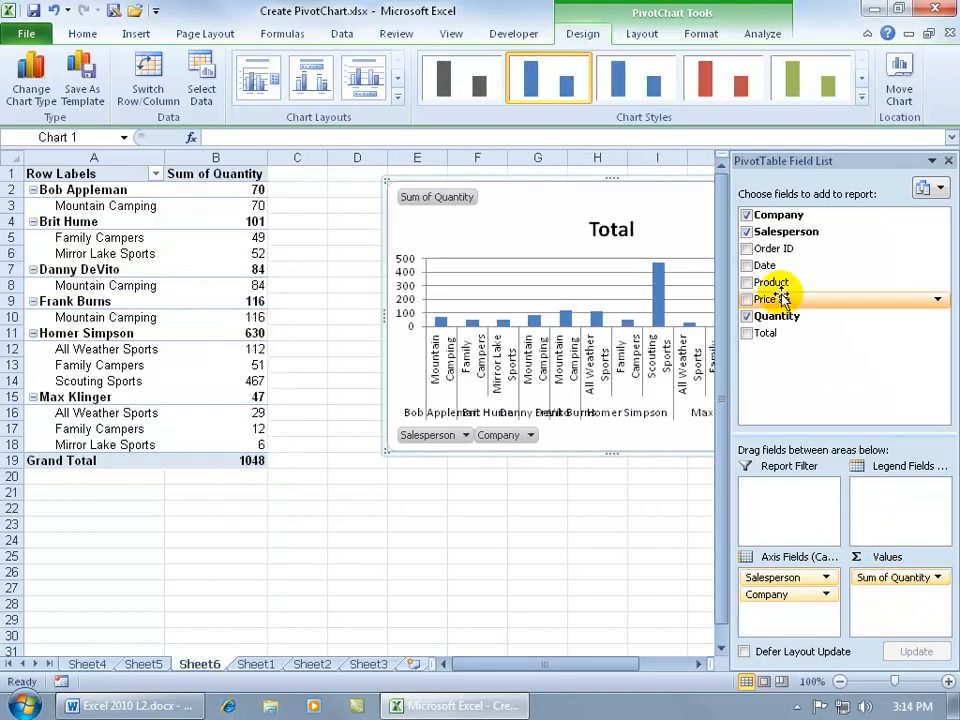
pyautogui.moveTo(772, 282); pyautogui.dragTo(805, 500)
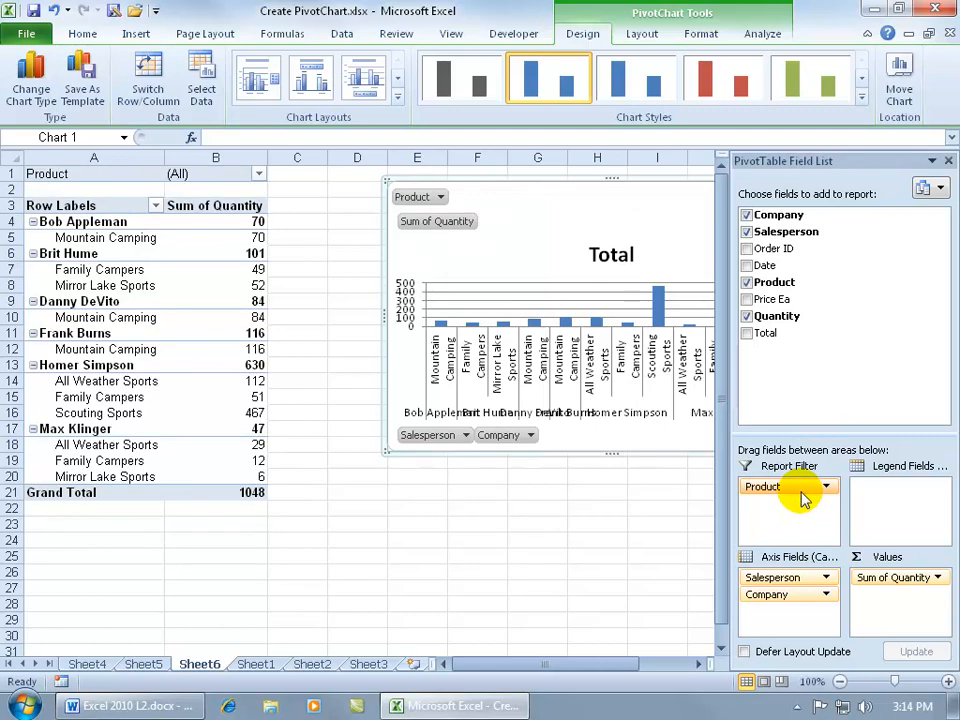
# Step: Filter the Product report filter to Air Mattress only, with multiple item selection enabled
pyautogui.click(258, 175)
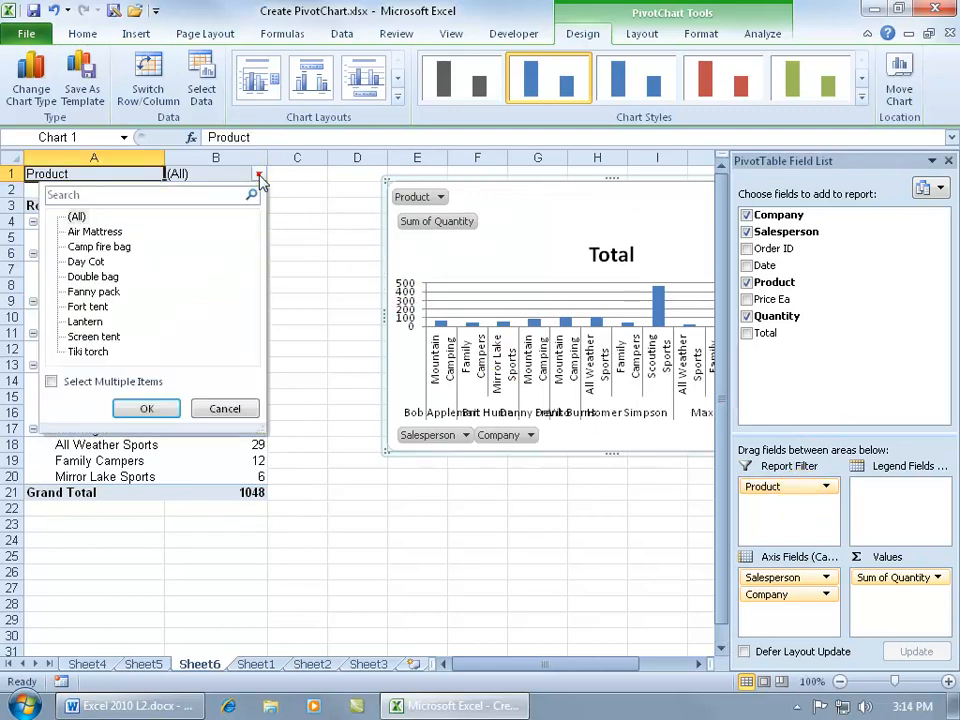
pyautogui.click(51, 381)
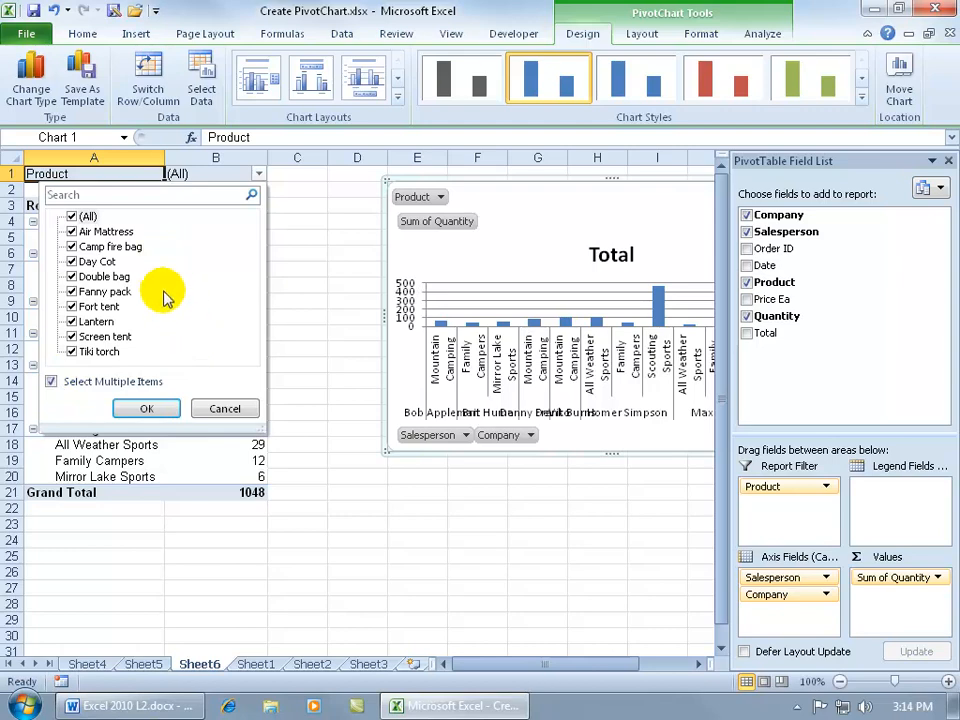
pyautogui.click(72, 216)
pyautogui.click(72, 231)
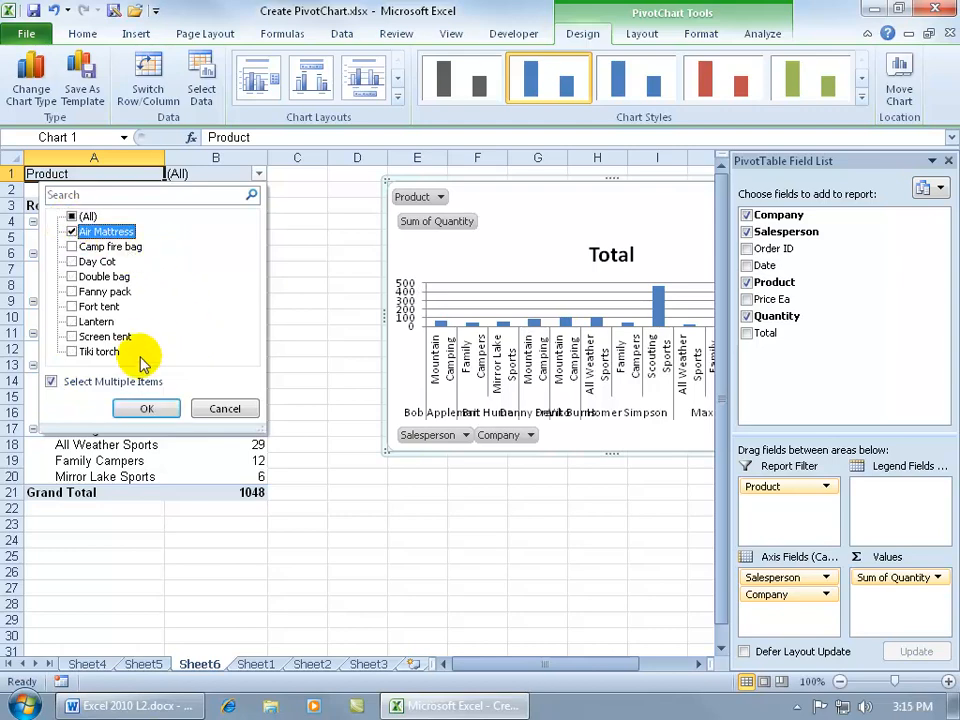
pyautogui.click(148, 407)
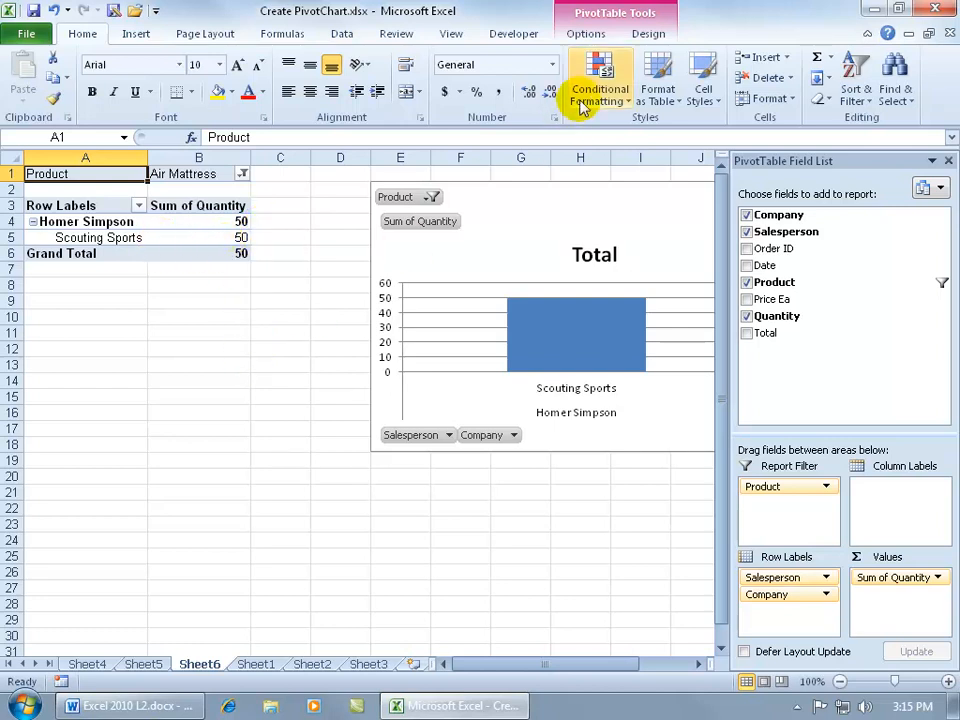
# Step: Clear all filters from the PivotTable on Sheet6
pyautogui.click(585, 33)
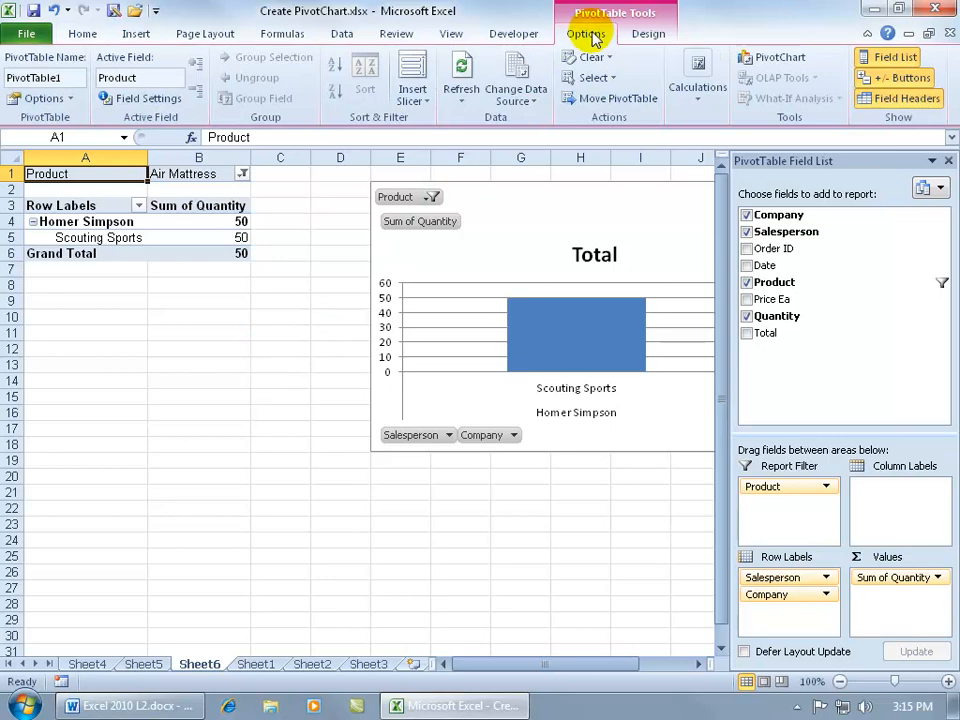
pyautogui.click(591, 57)
pyautogui.click(612, 100)
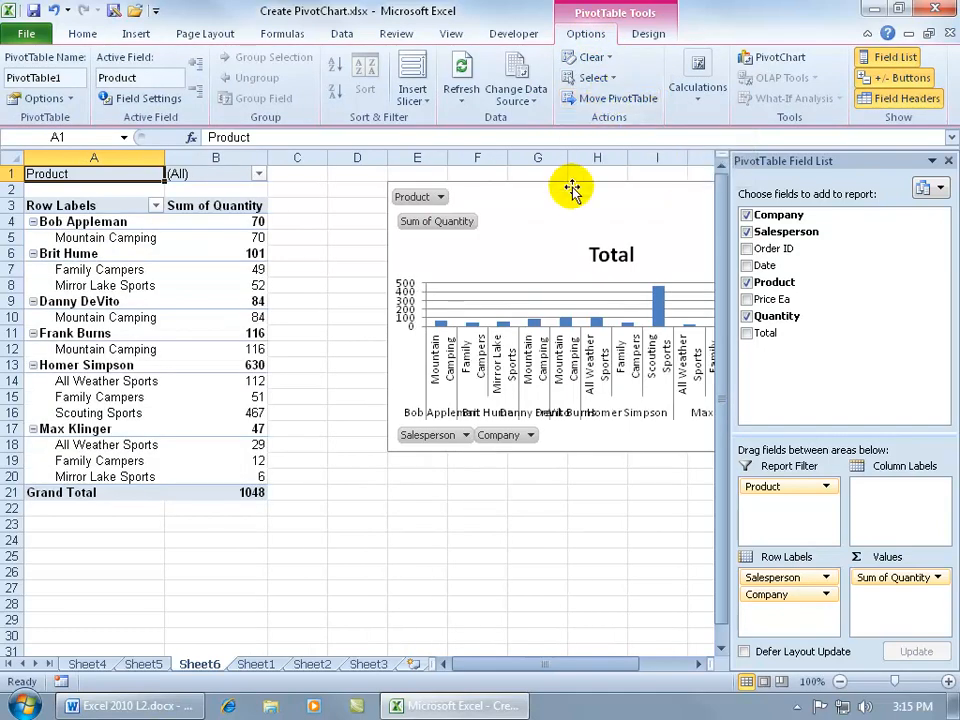
# Step: Move the PivotChart from Sheet6 to a new chart sheet named Chart1
pyautogui.moveTo(572, 190); pyautogui.dragTo(476, 229)
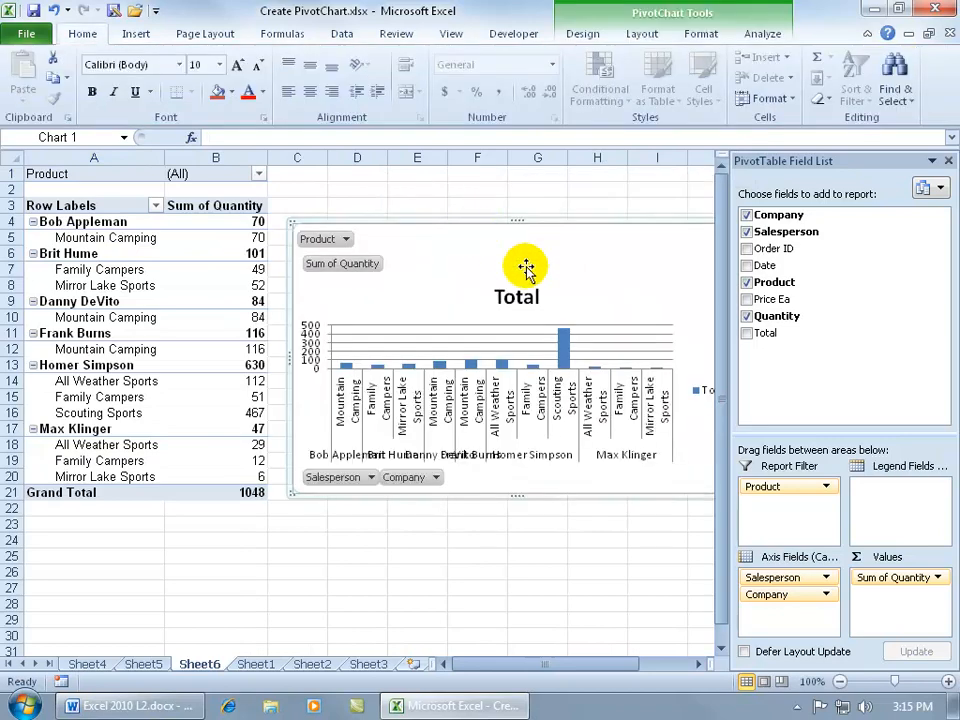
pyautogui.rightClick(545, 255)
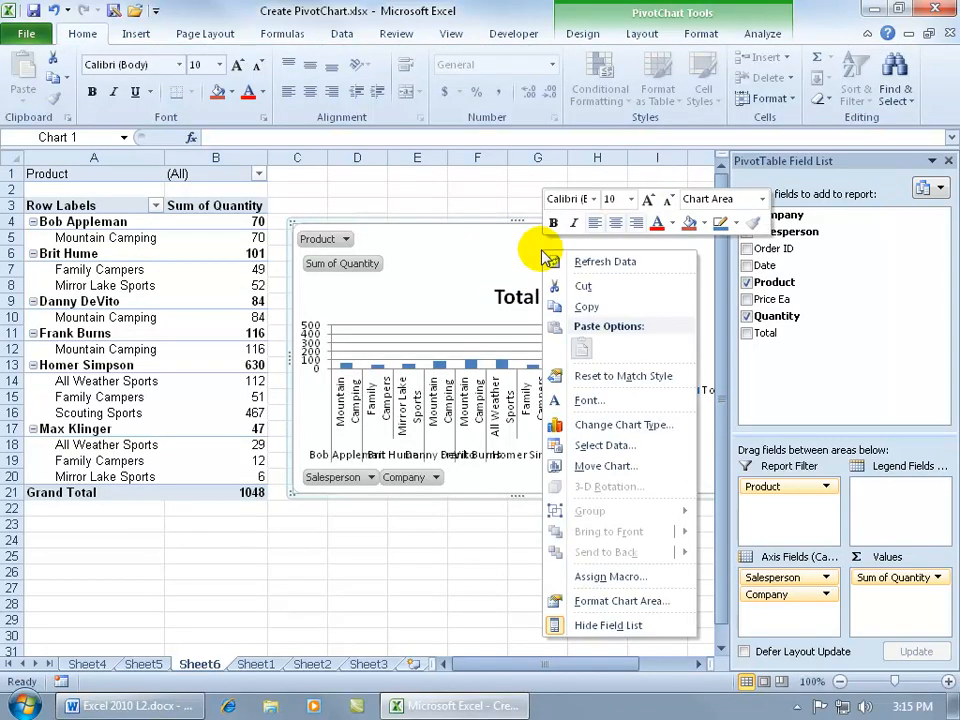
pyautogui.click(596, 466)
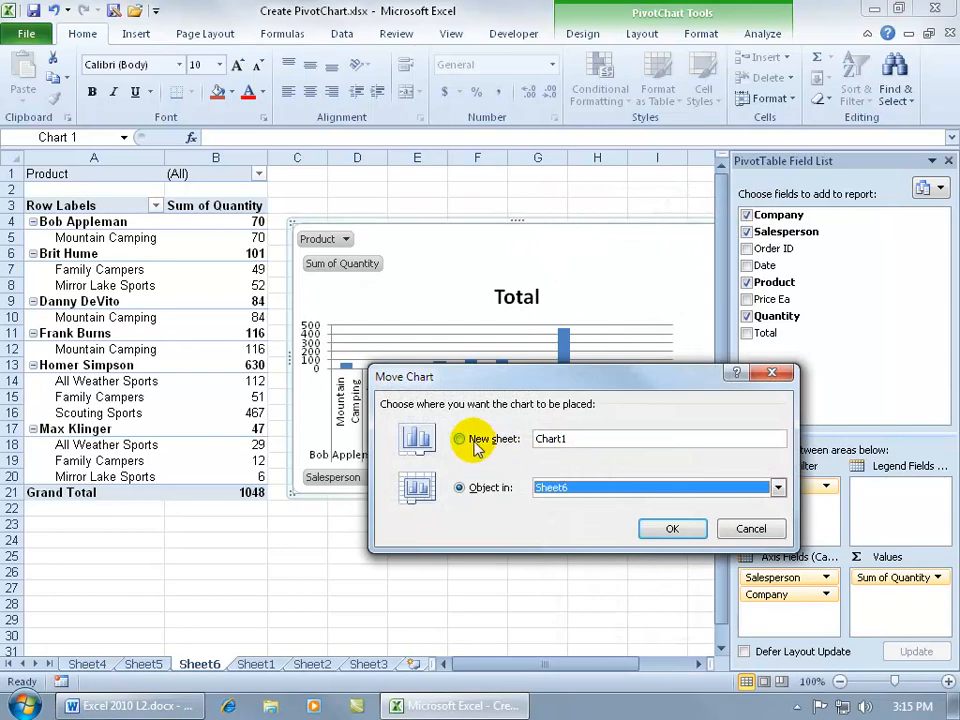
pyautogui.click(476, 445)
pyautogui.click(672, 528)
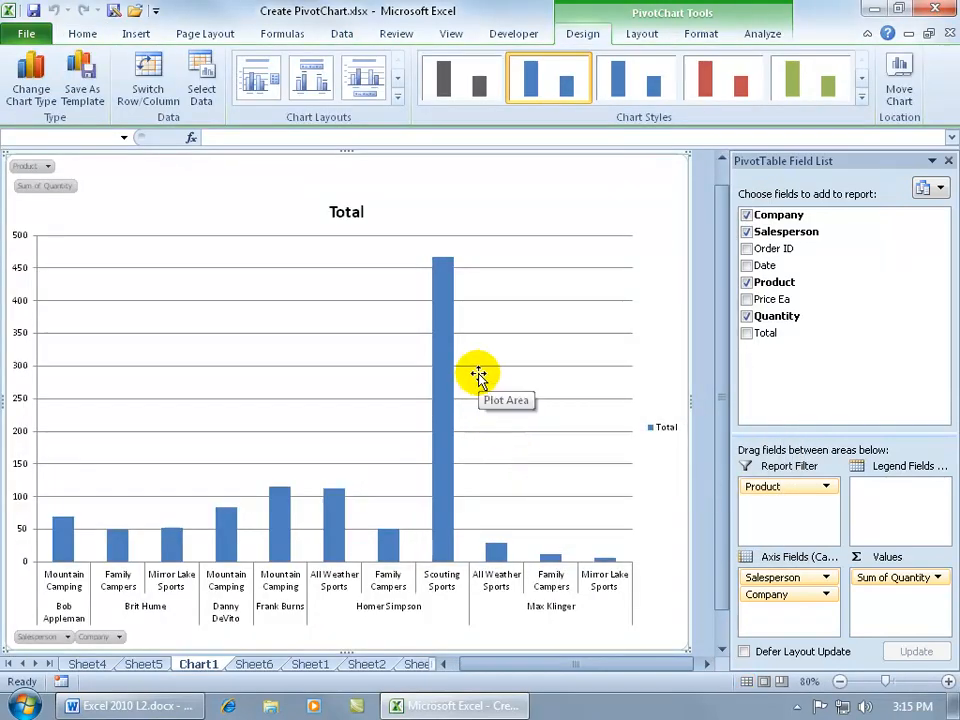
# Step: Filter the chart's Product report filter to Camp fire bag and Day Cot only, and check the linked PivotTable on Sheet6
pyautogui.click(47, 166)
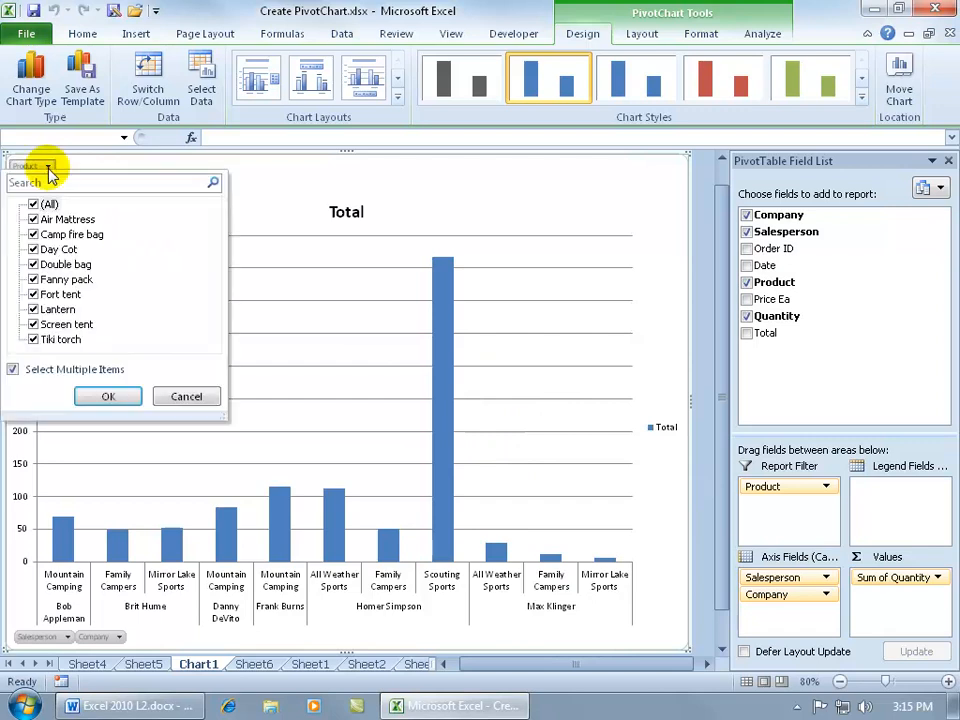
pyautogui.click(40, 204)
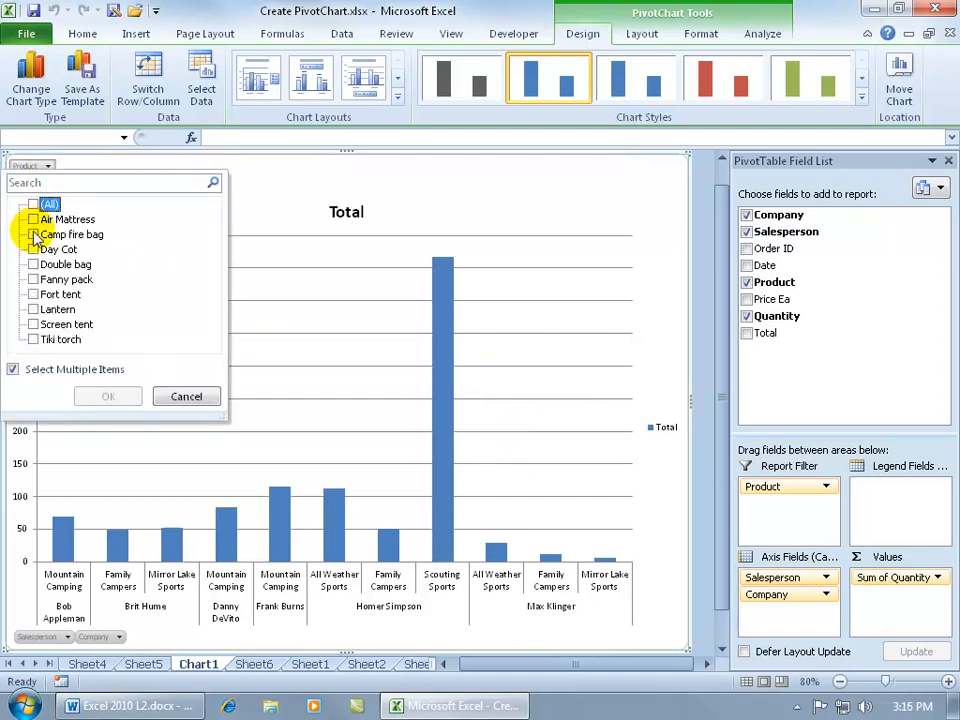
pyautogui.click(35, 235)
pyautogui.click(35, 250)
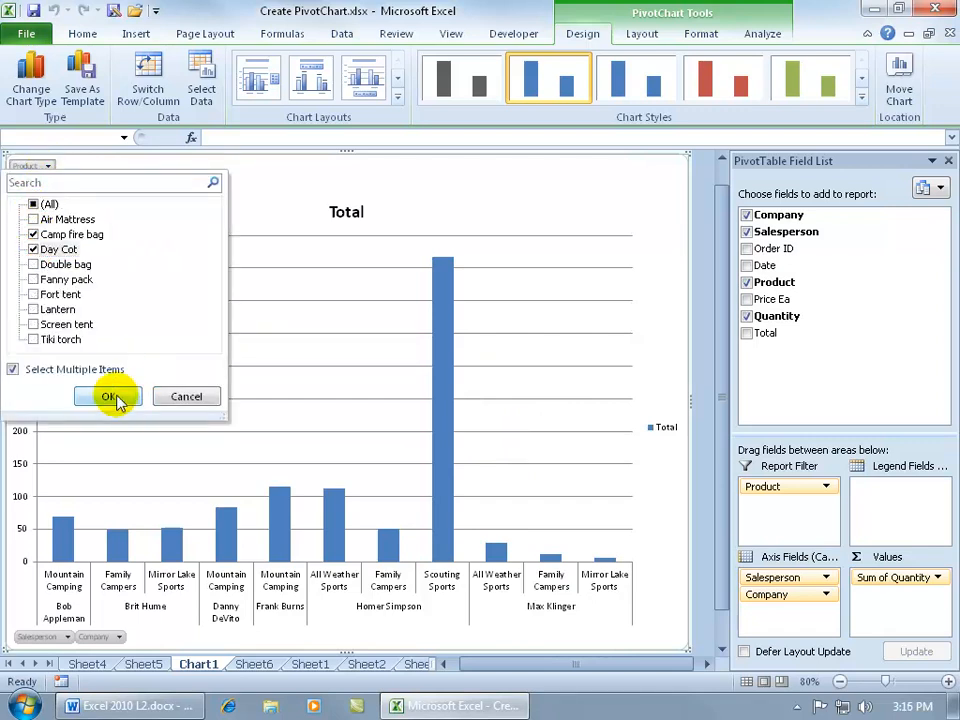
pyautogui.click(110, 396)
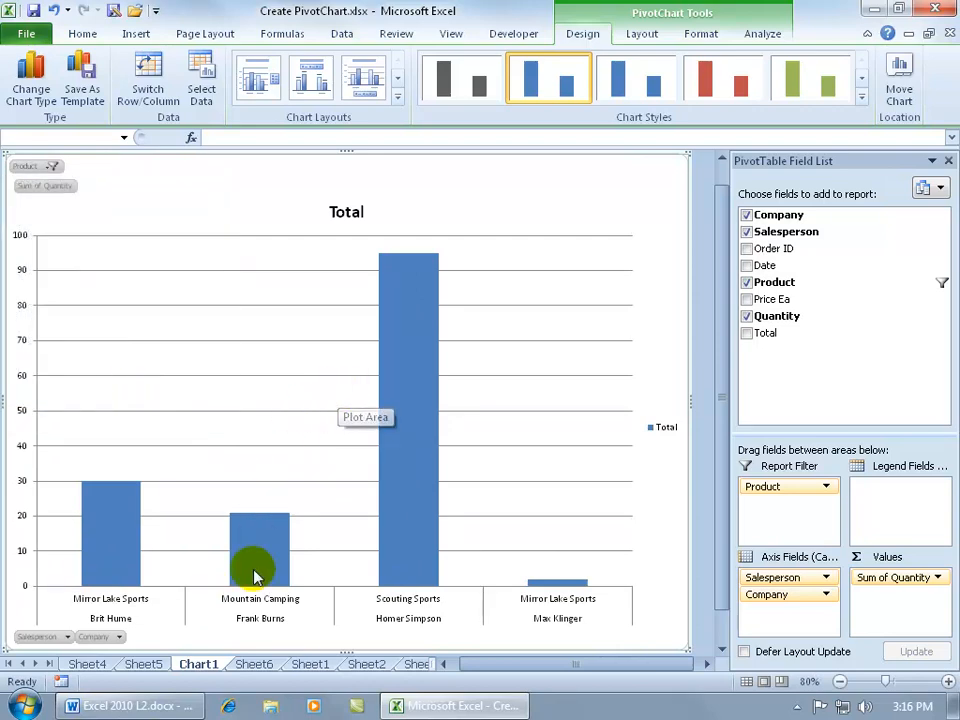
pyautogui.click(254, 664)
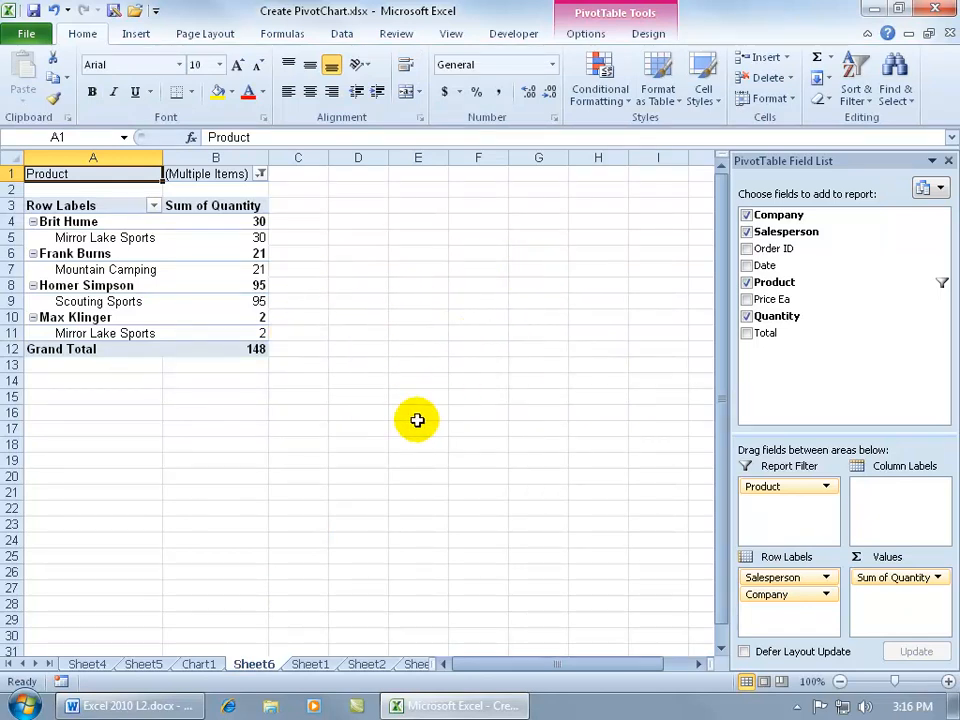
# Step: Replace the chart title on the Chart1 sheet with "Salesperson Numb"
pyautogui.click(205, 664)
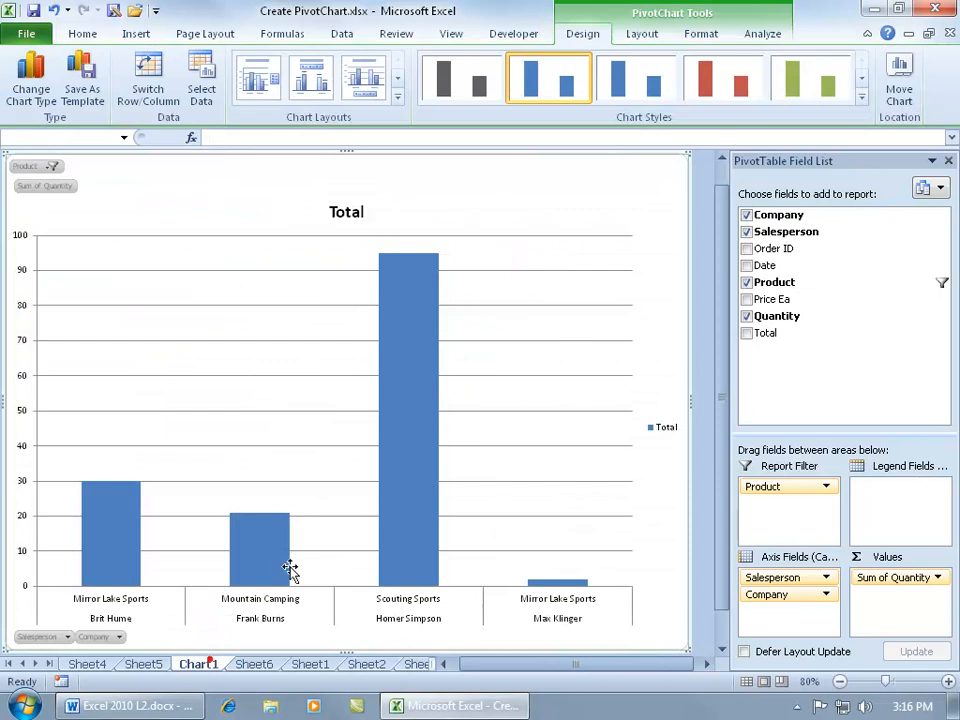
pyautogui.tripleClick(346, 214)
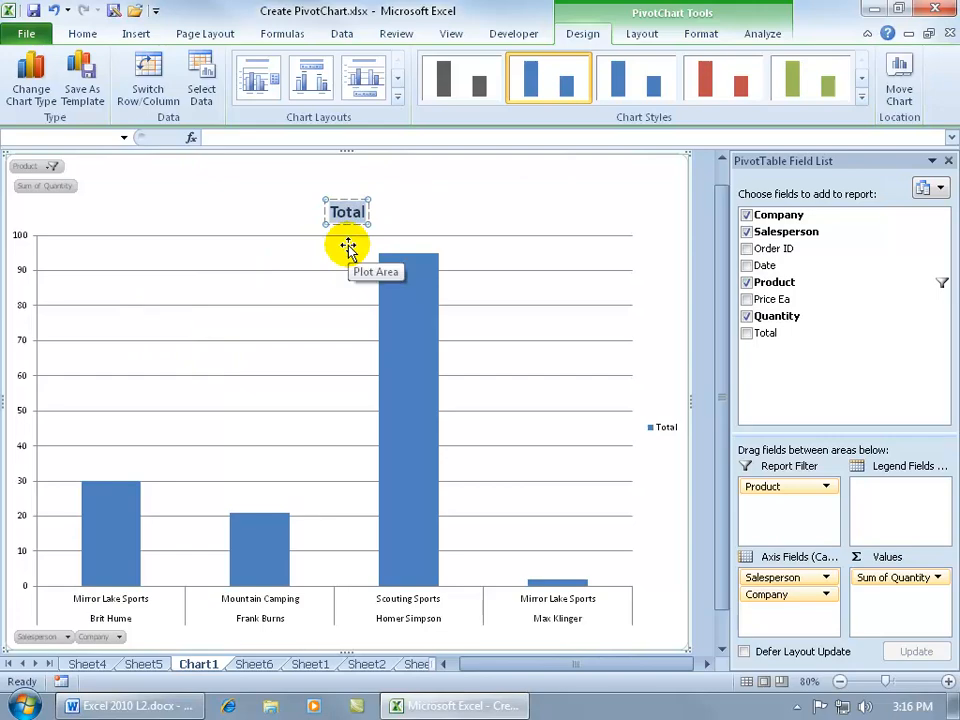
pyautogui.write('Salesperson Numb')
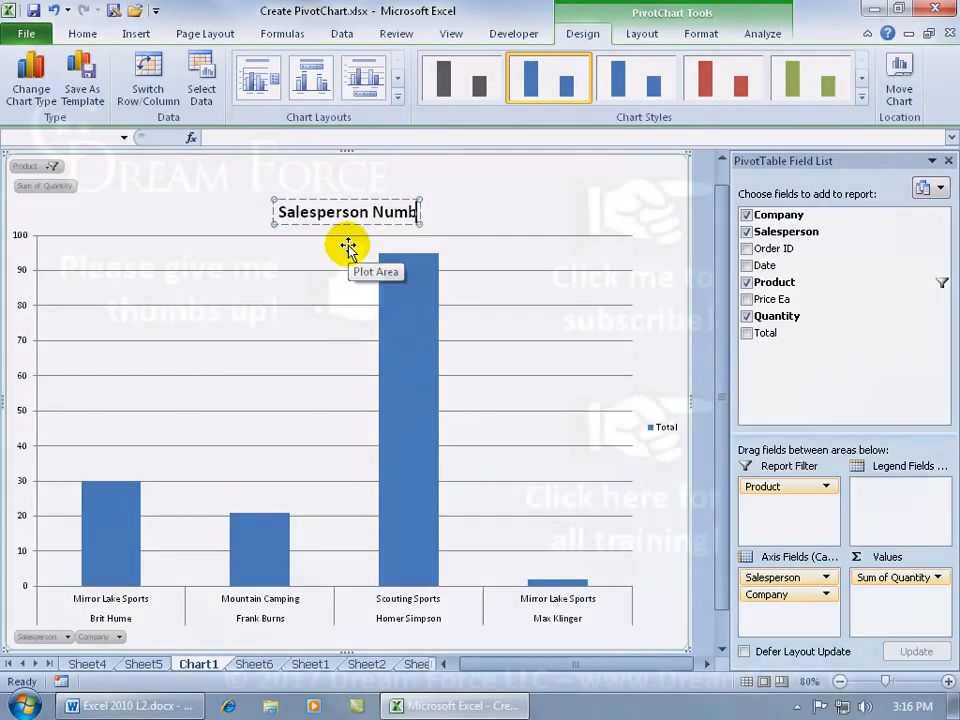